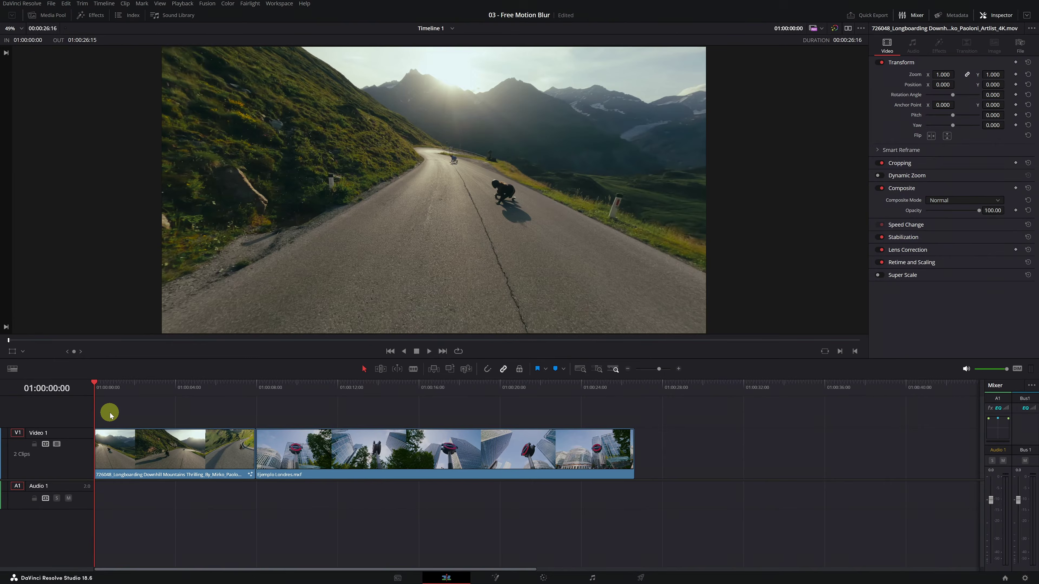
Play the longboarding clip to 01:00:03:05 and open its Motion Effects controls on the Color page.
key("space")
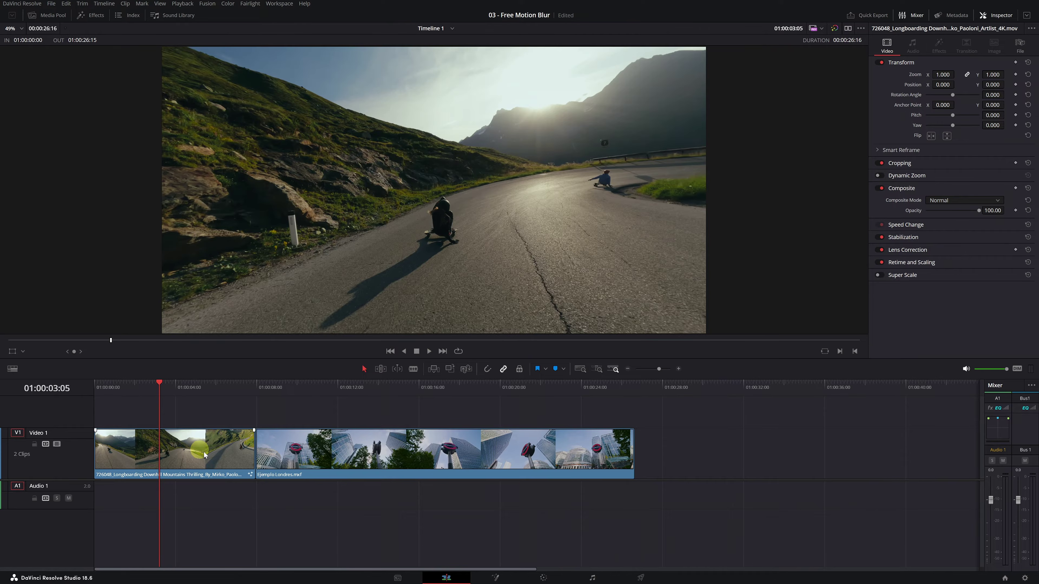
left_click(543, 578)
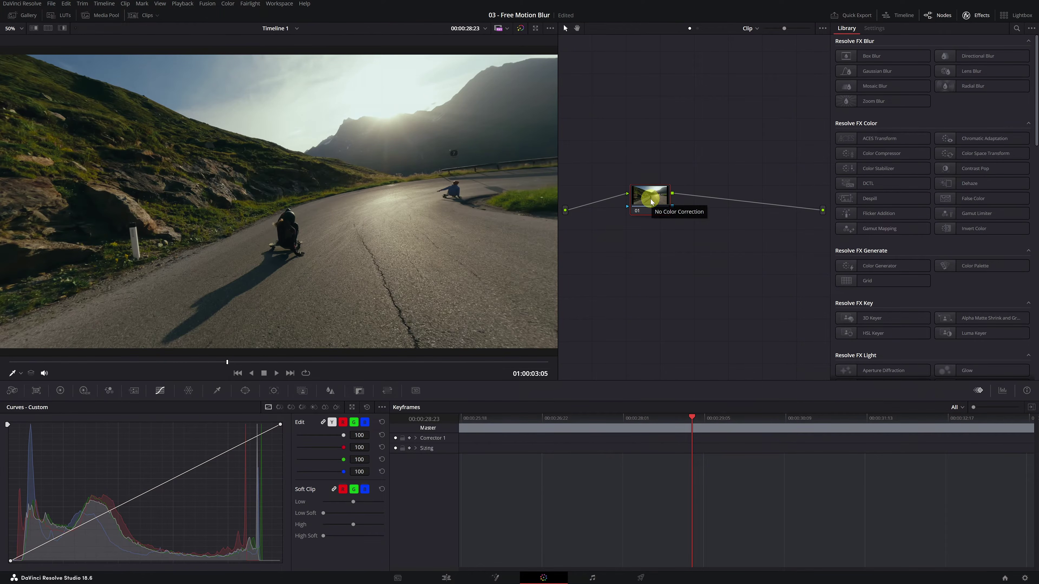
left_click(135, 393)
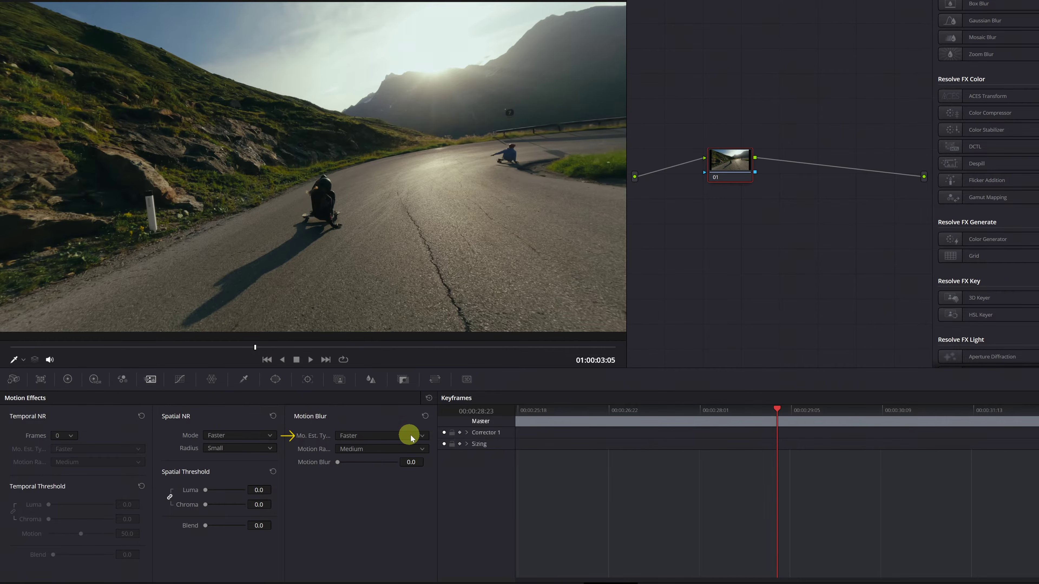
Set the Motion Effects motion blur to the Better estimation type and a Large motion range.
left_click(422, 437)
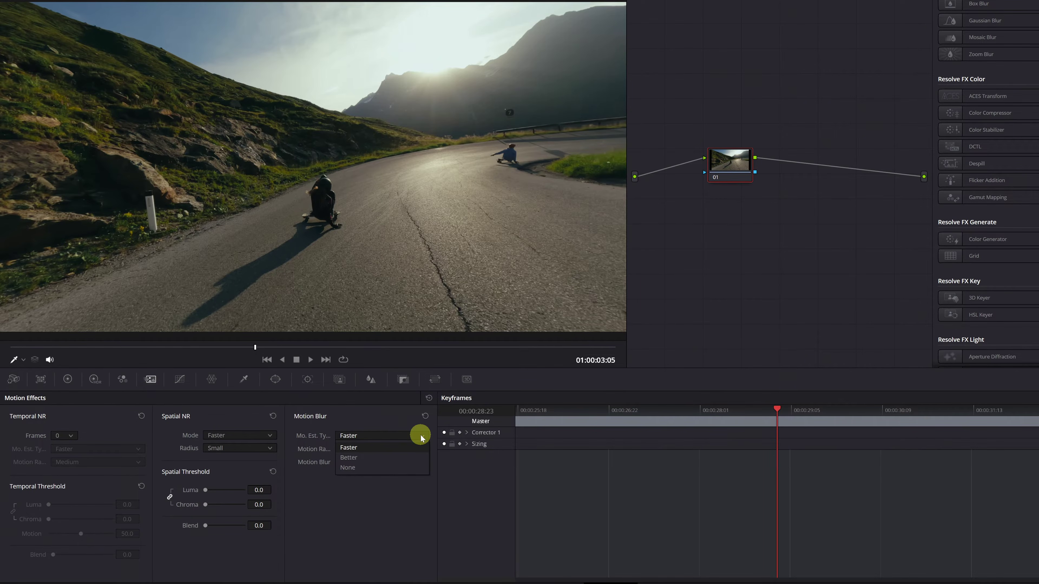
left_click(362, 458)
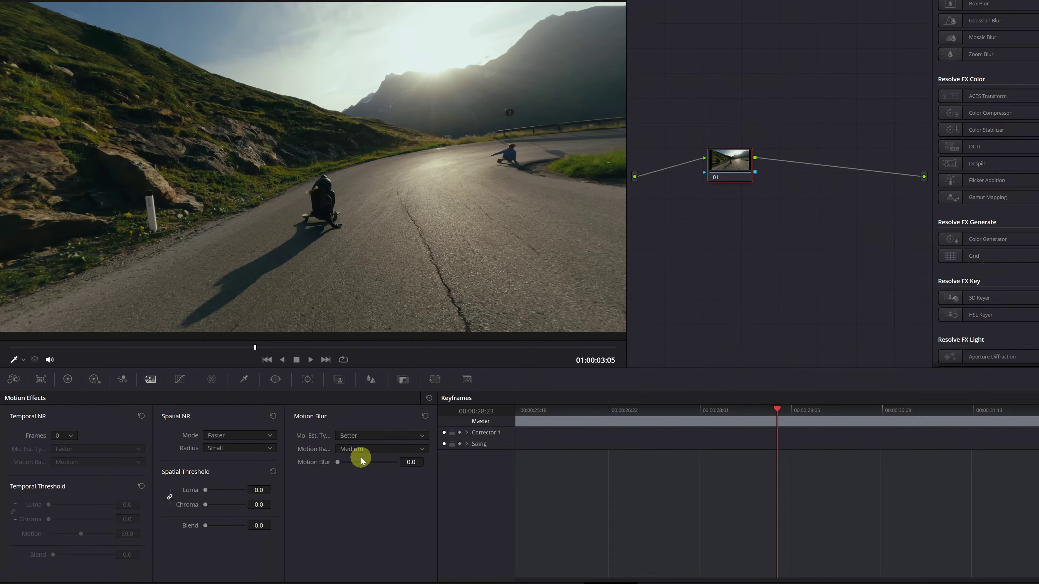
left_click(423, 448)
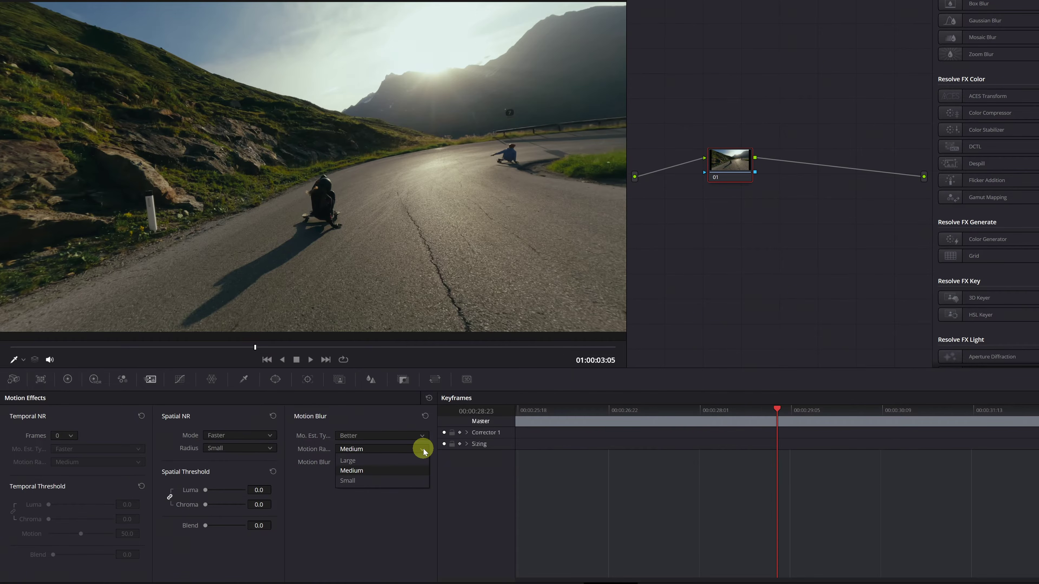
left_click(361, 461)
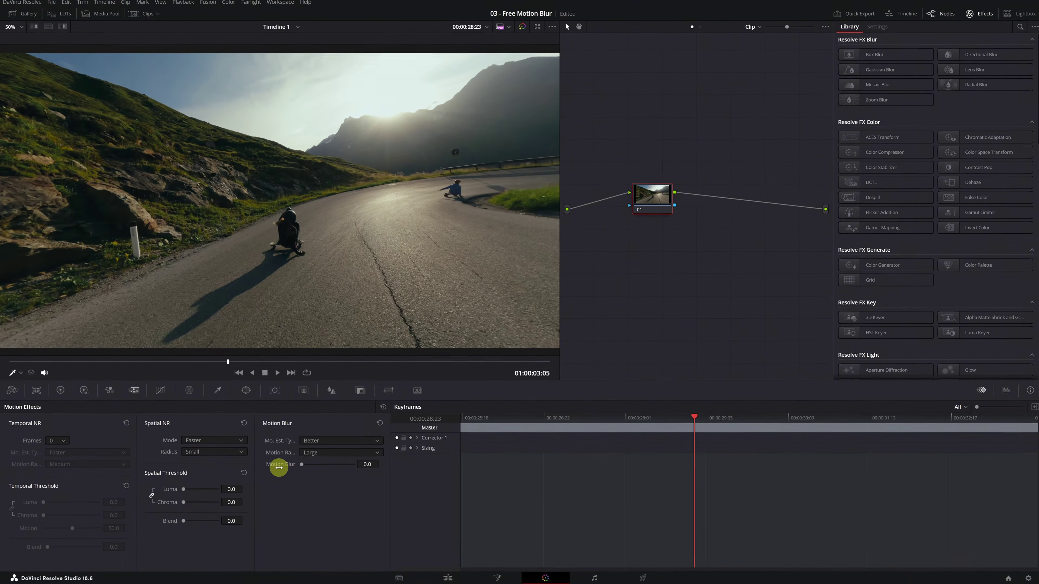
Raise the Motion Effects motion blur amount to 38.2 and toggle node 01 off and on to compare.
left_click(302, 465)
left_click_drag(300, 469, 322, 467)
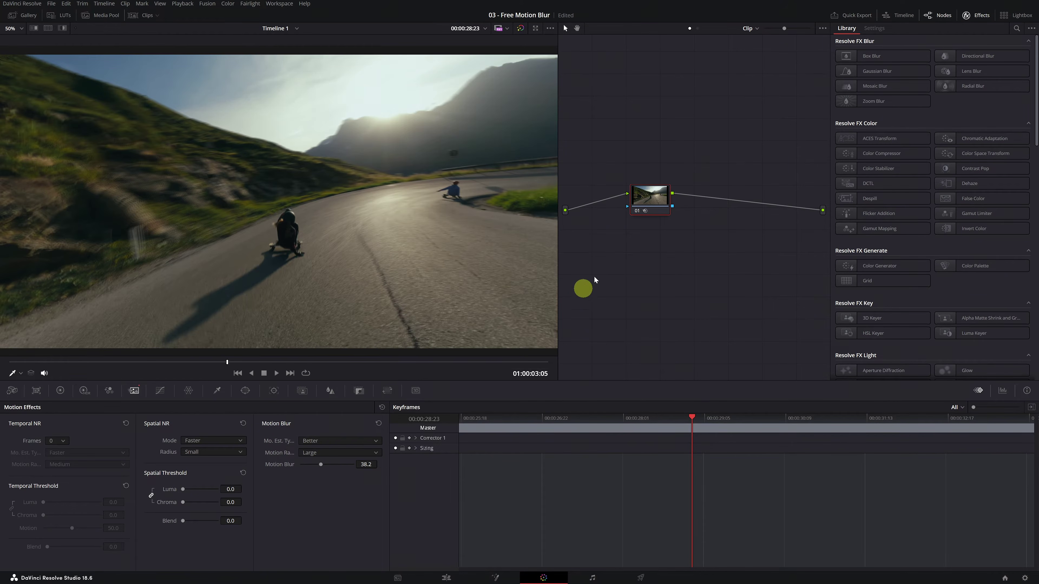
left_click(638, 211)
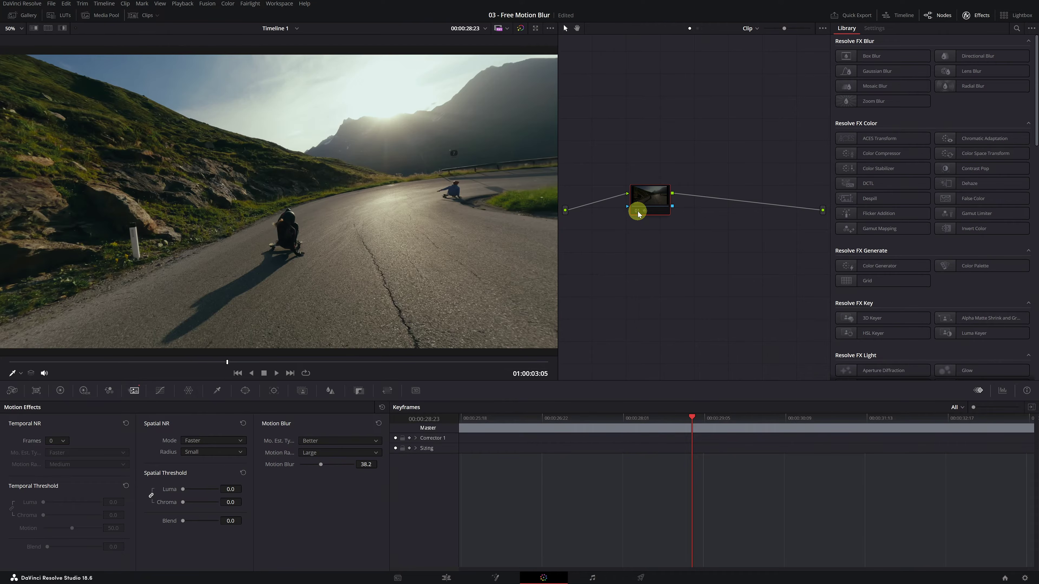
left_click(637, 212)
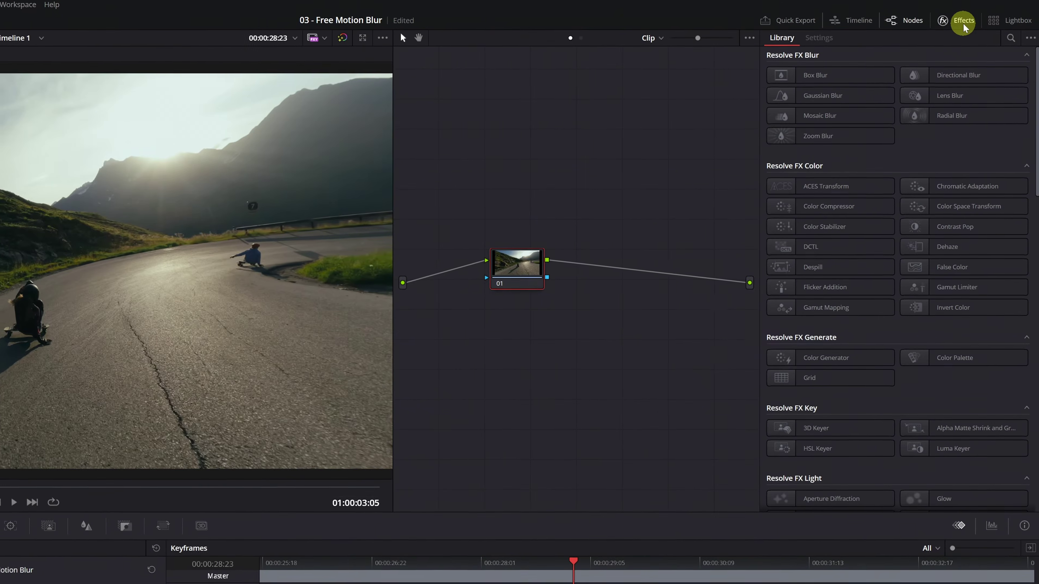
Search the effects library for "motion" and apply the Resolve FX Motion Blur effect to node 01.
left_click(964, 25)
left_click(963, 25)
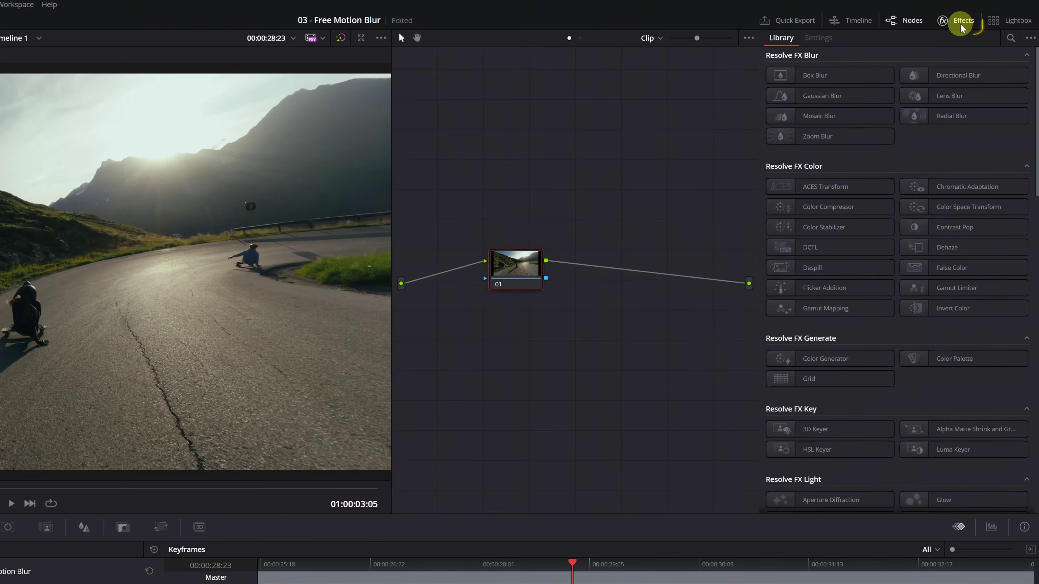
left_click(1011, 38)
type("motion")
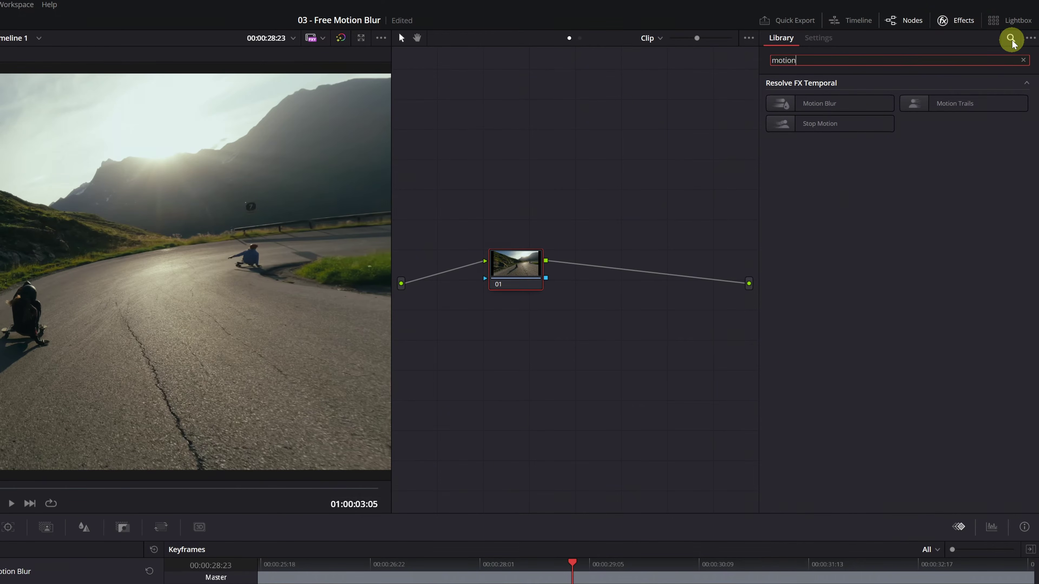
left_click(815, 105)
left_click_drag(825, 104, 533, 256)
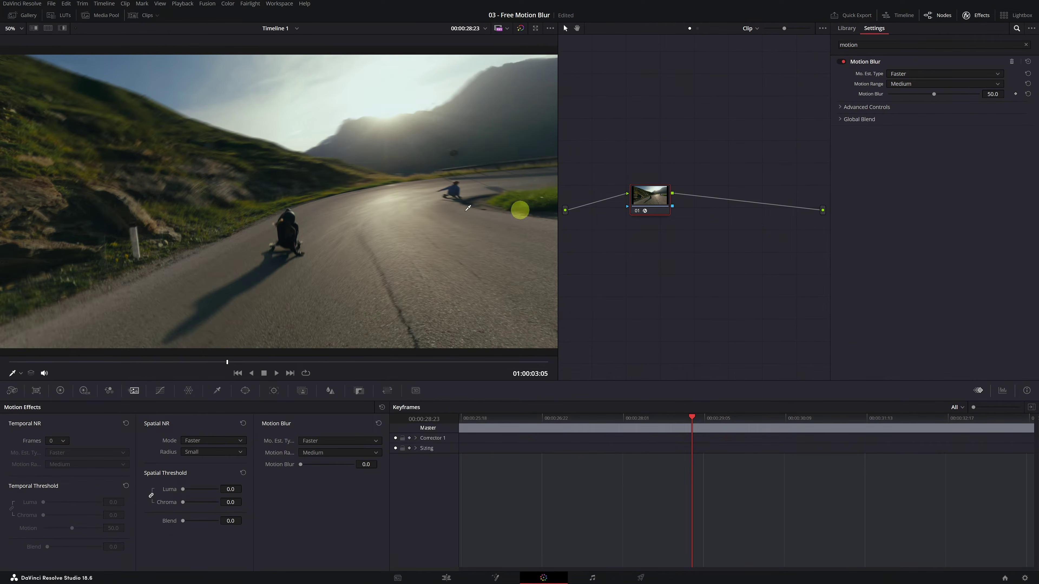
Try the Motion Blur effect with the Better estimation type and an amount of 55.6, and reset the node grade.
mouse_move(923, 97)
left_mouse_down()
mouse_move(950, 100)
mouse_move(940, 100)
left_mouse_up()
left_click(951, 74)
left_click(931, 85)
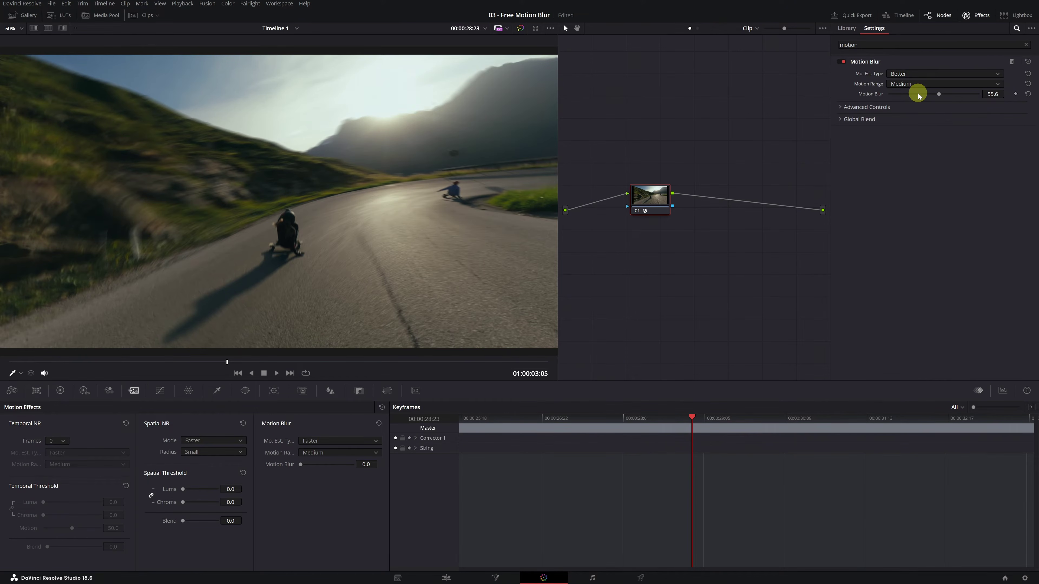
right_click(657, 201)
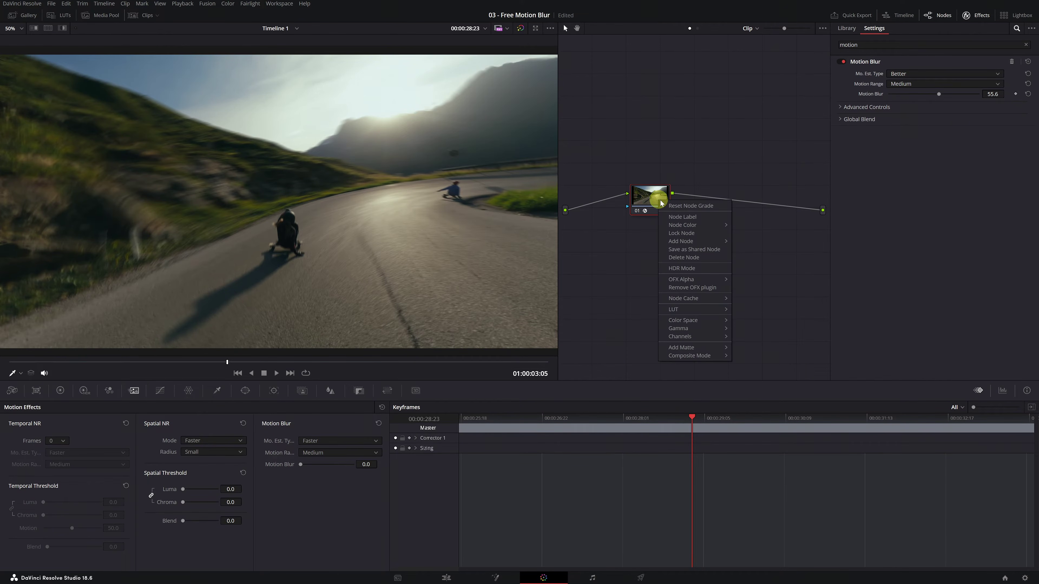
left_click(667, 206)
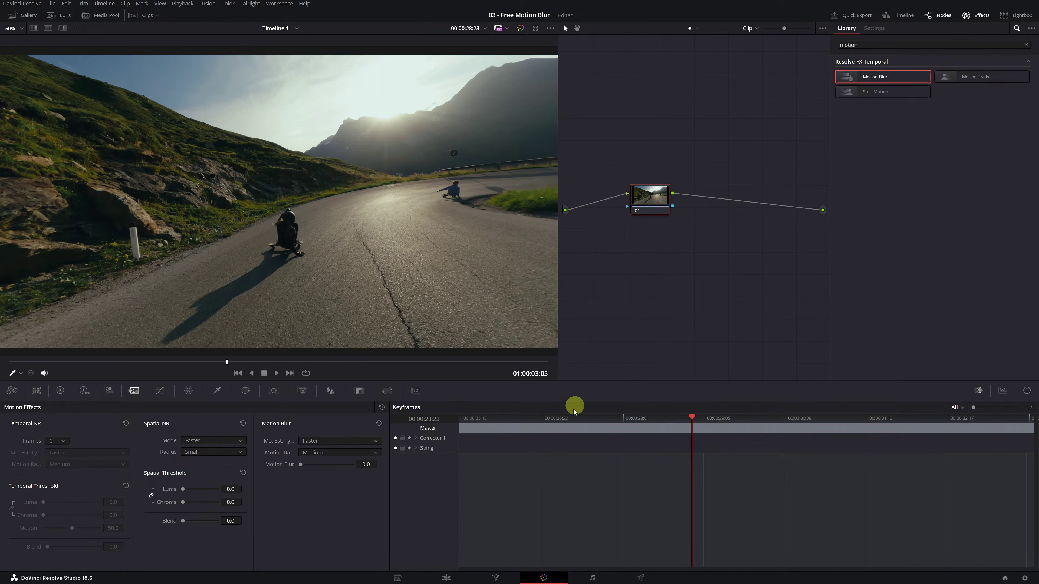
Return to the Edit page and play the Ejemplo Londres.mxf clip from its beginning.
left_click(446, 578)
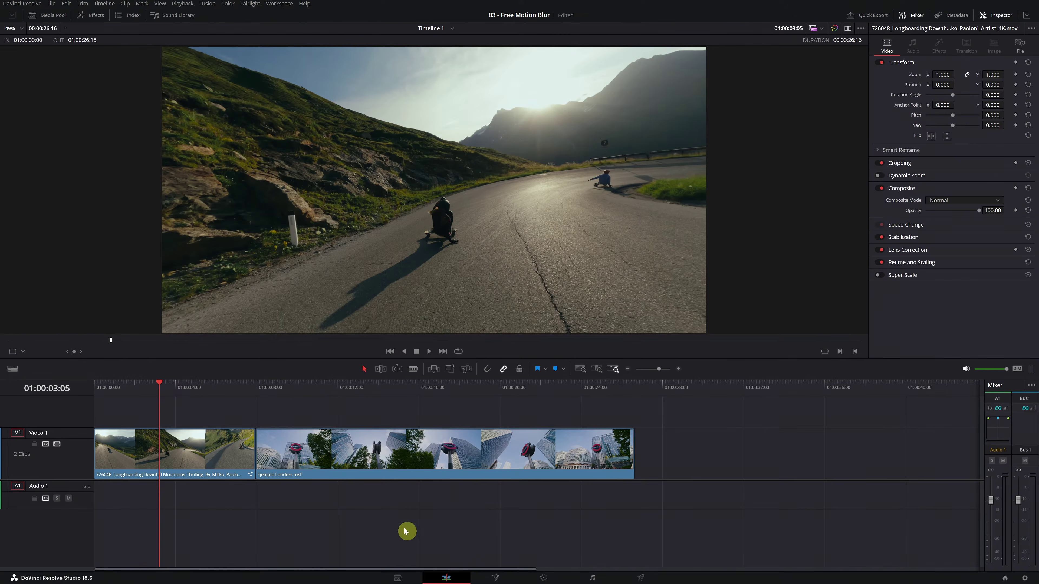
left_click(291, 388)
left_click_drag(290, 387, 269, 387)
key("space")
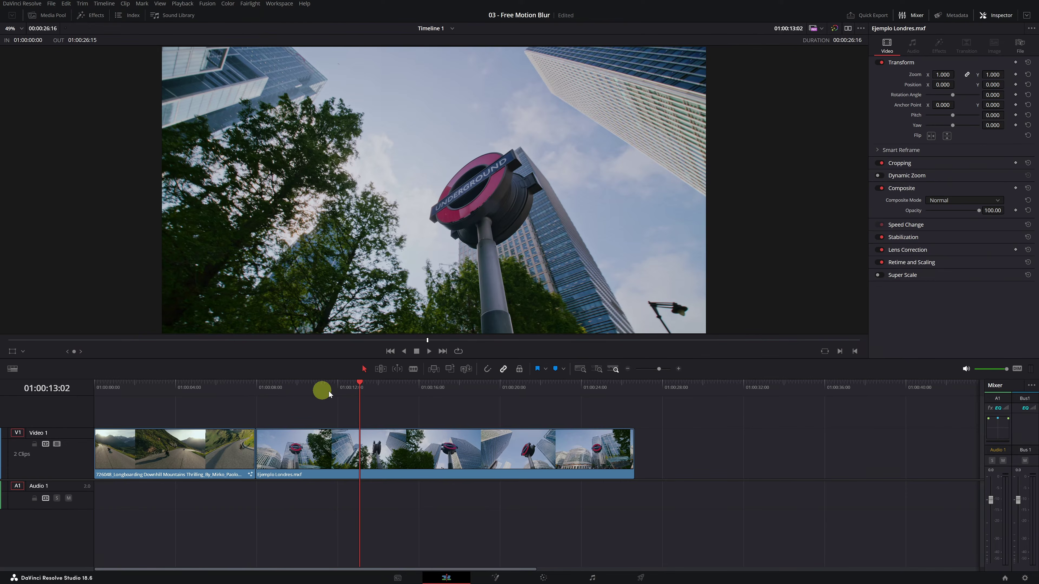
Place the playhead at 01:00:14:05 on the Ejemplo Londres.mxf clip and open that clip on the Fusion page.
left_click(382, 387)
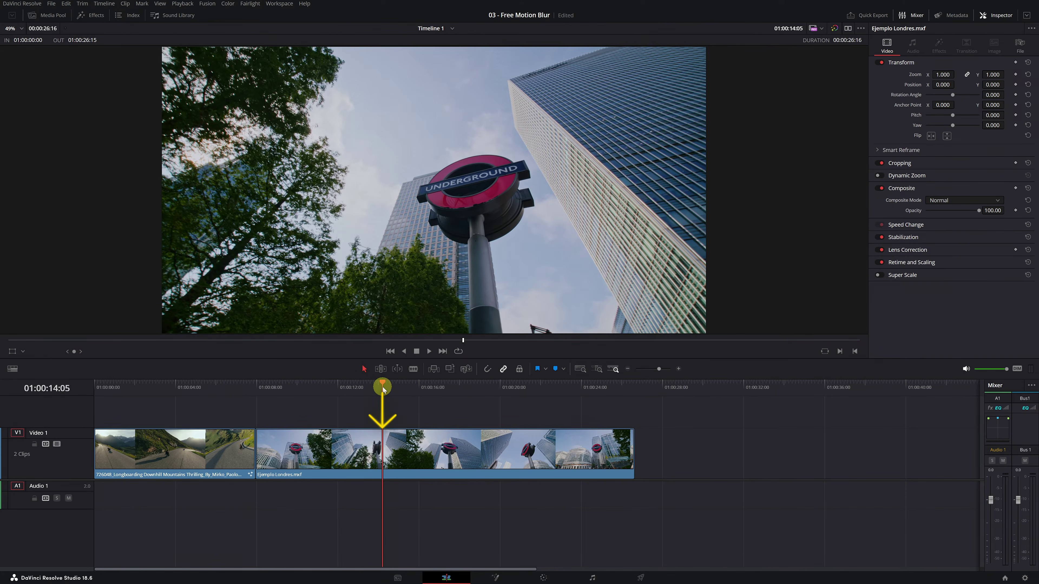
left_click(384, 440)
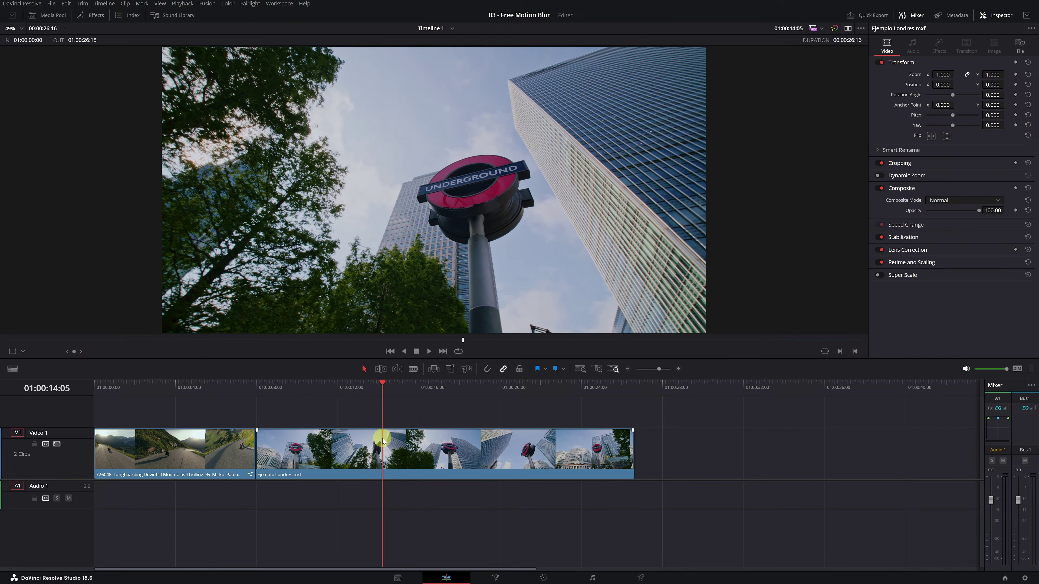
left_click(496, 578)
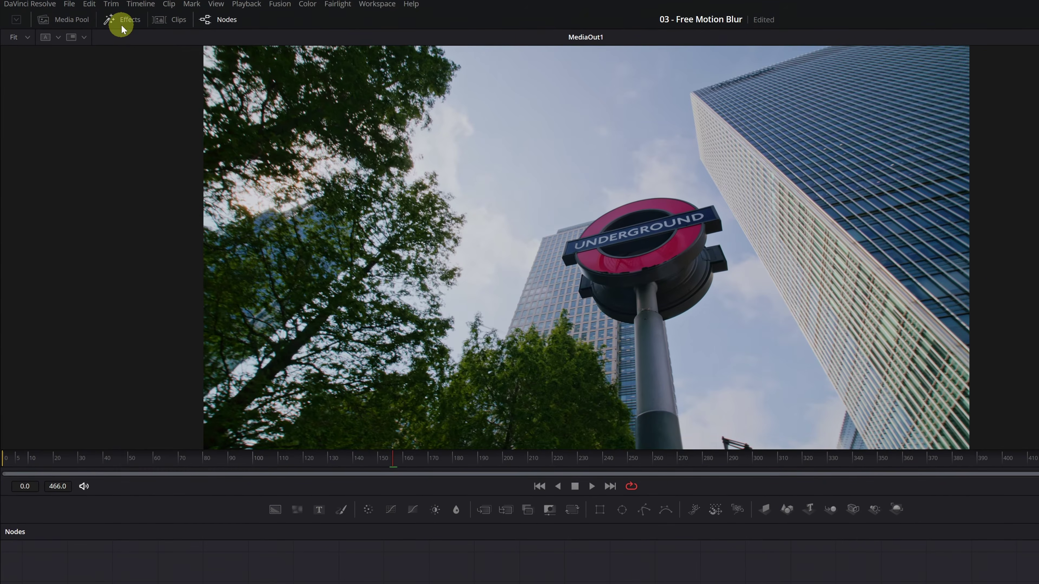
Show the Fusion effects library and search it for "optical".
left_click(120, 26)
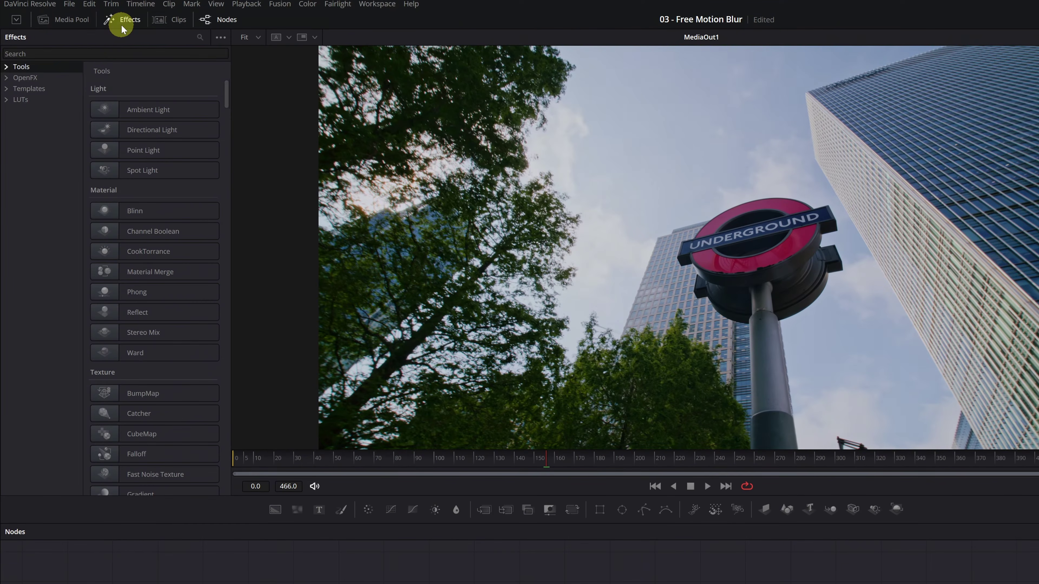
left_click(101, 51)
type("optical")
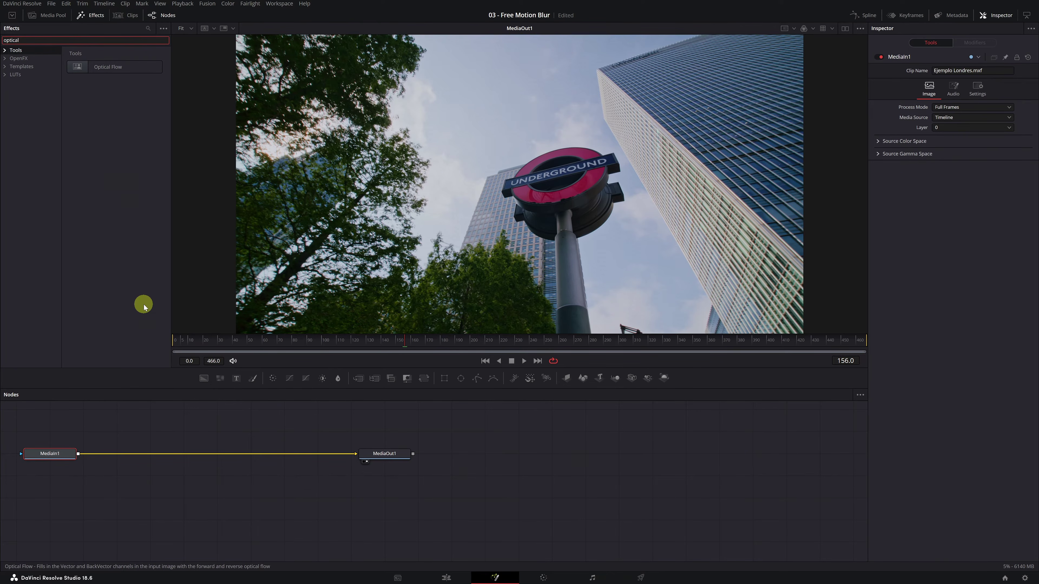
Add an Optical Flow node directly after MediaIn1 by searching the tool list for "optical", and space it along the connection.
key("shift+space")
type("color")
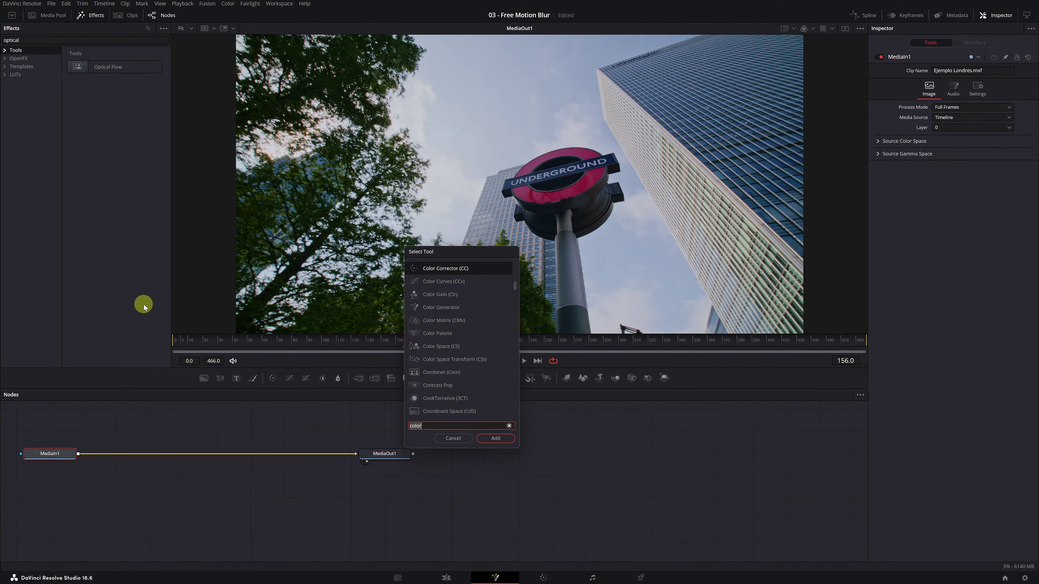
key("BackSpace")
key("BackSpace")
key("BackSpace")
key("BackSpace")
key("BackSpace")
type("optical")
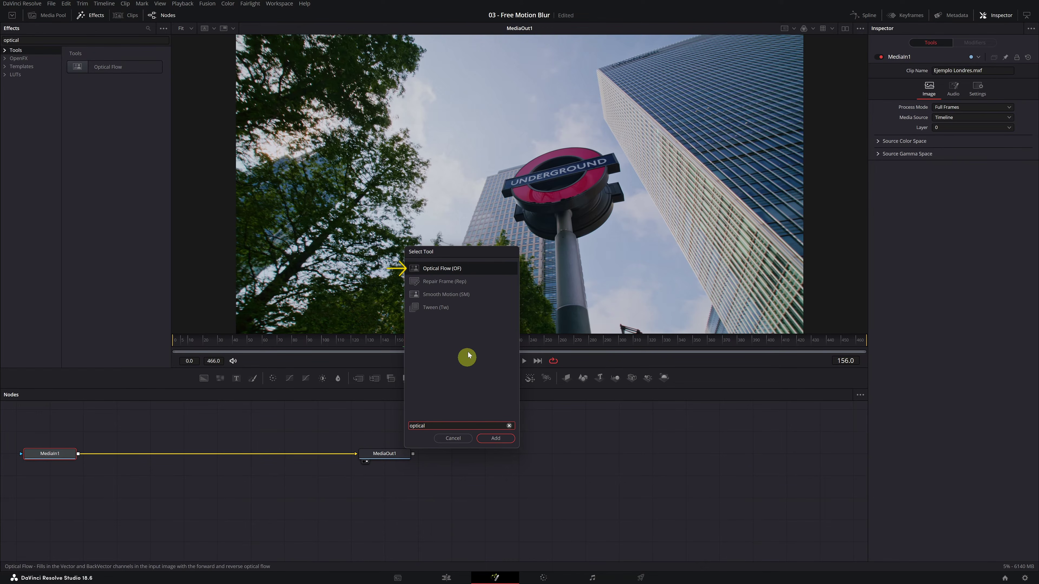
left_click(444, 269)
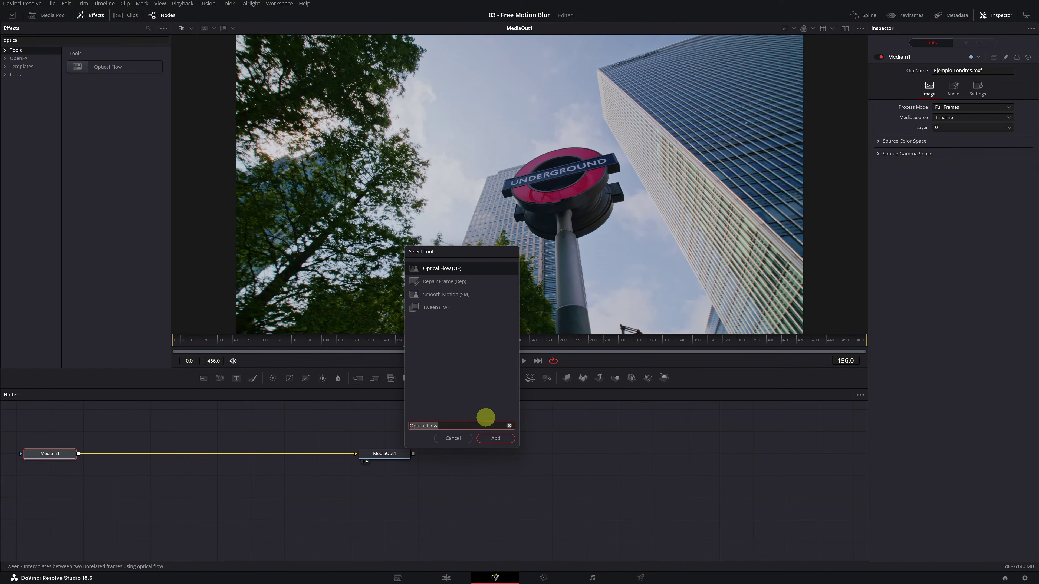
left_click(496, 438)
left_click_drag(128, 457, 154, 460)
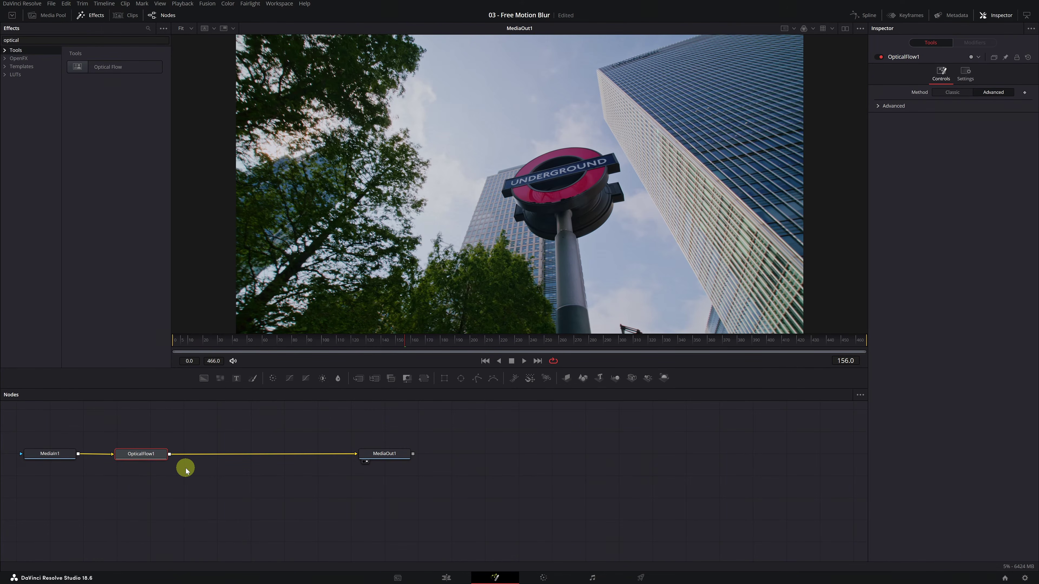
Add a Vector Motion Blur node between the Optical Flow node and MediaOut1, spacing it farther from Optical Flow.
key("shift+space")
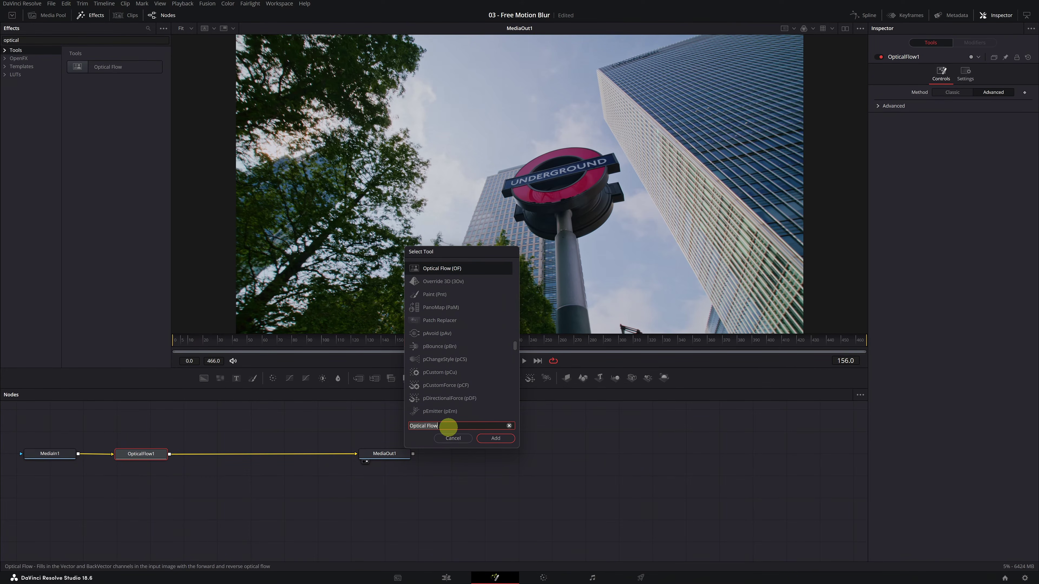
type("vector m")
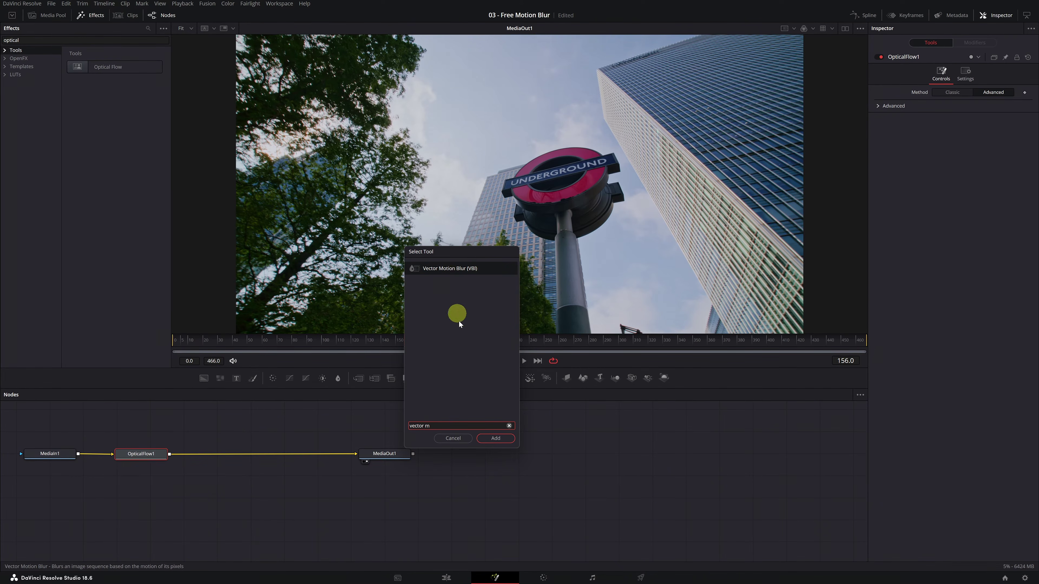
left_click(501, 441)
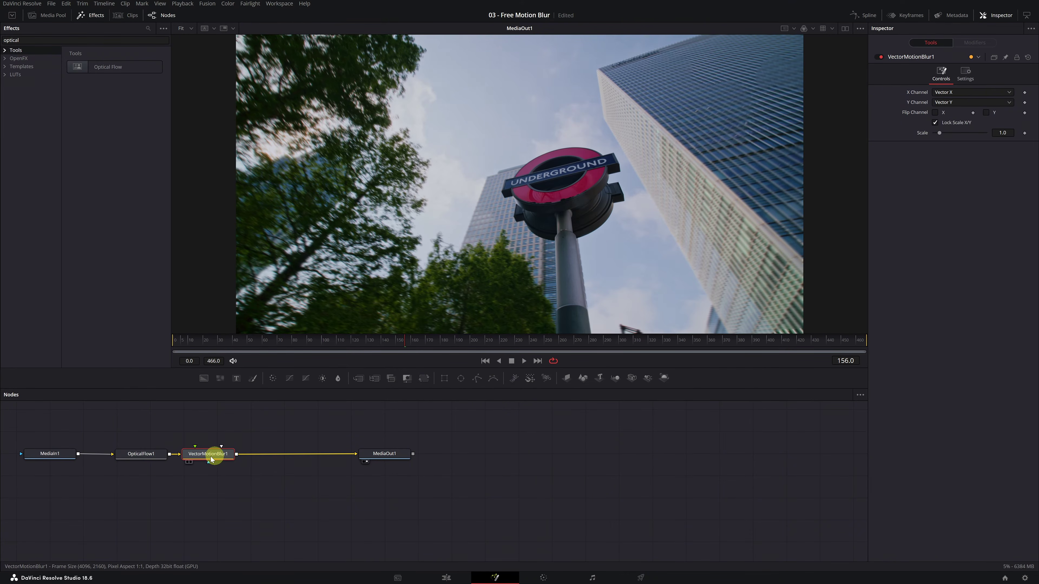
left_click_drag(220, 459, 244, 459)
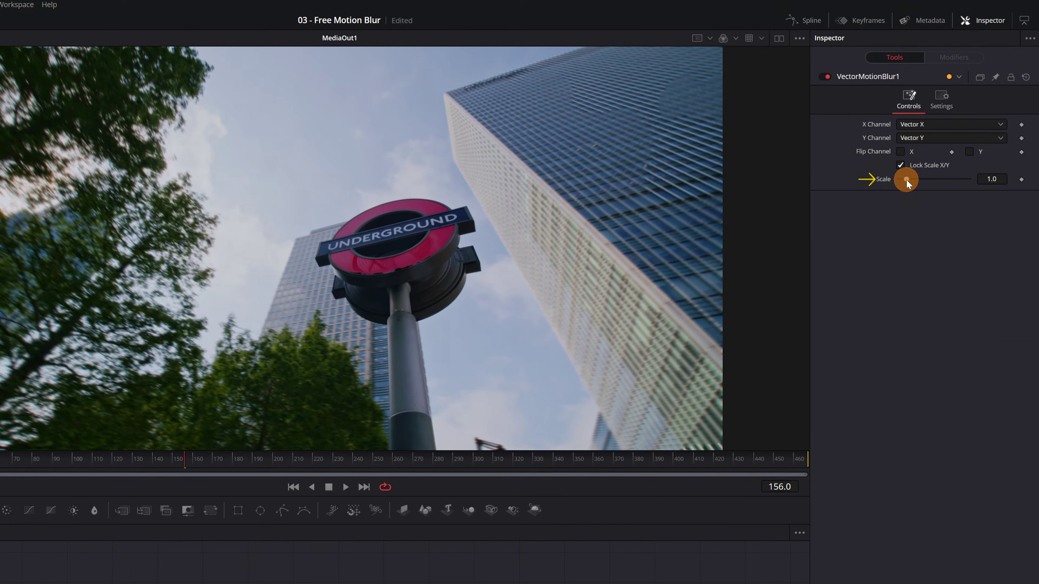
Set the Vector Motion Blur scale to 1.34.
left_click_drag(931, 180, 908, 182)
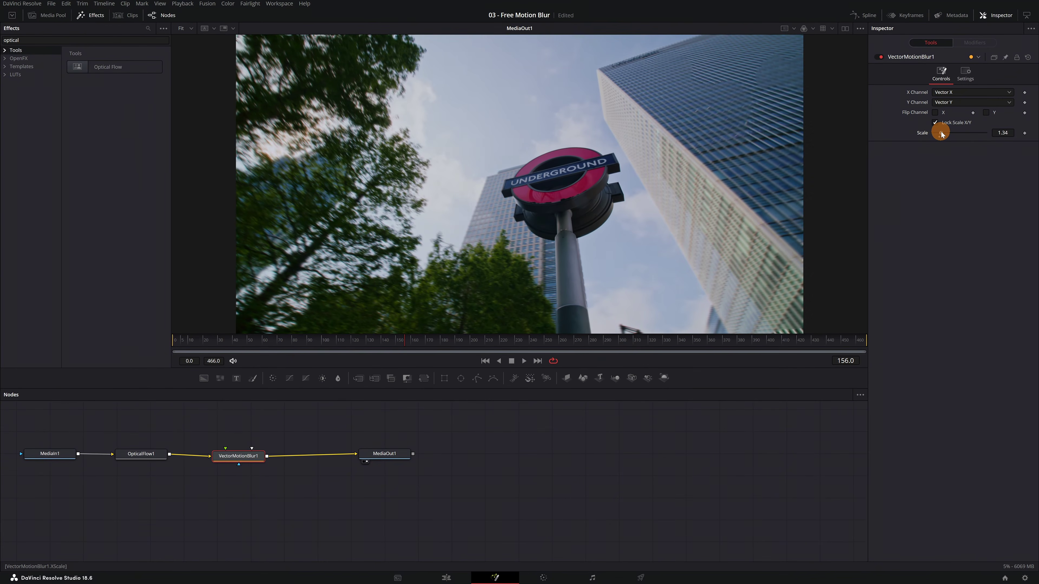